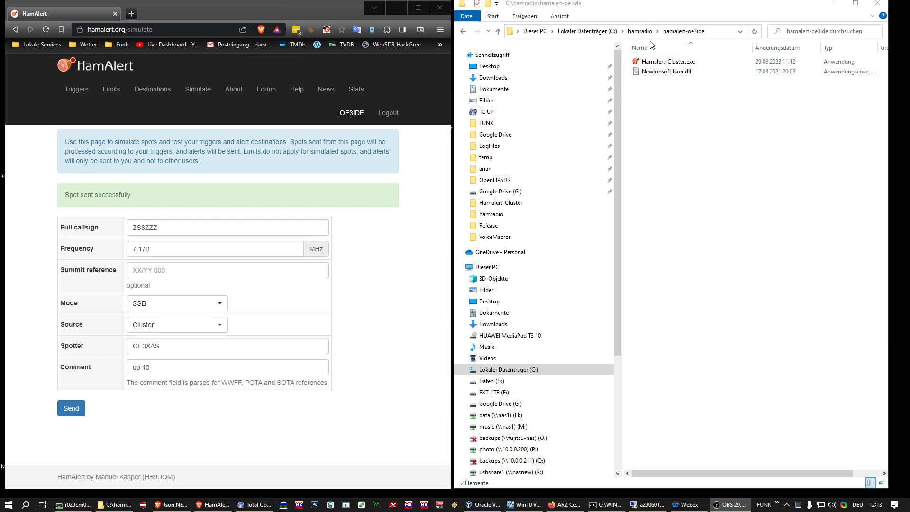
Launch Hamalert-Cluster.exe and enter the HamAlert account username and password in its settings.
double_click(662, 64)
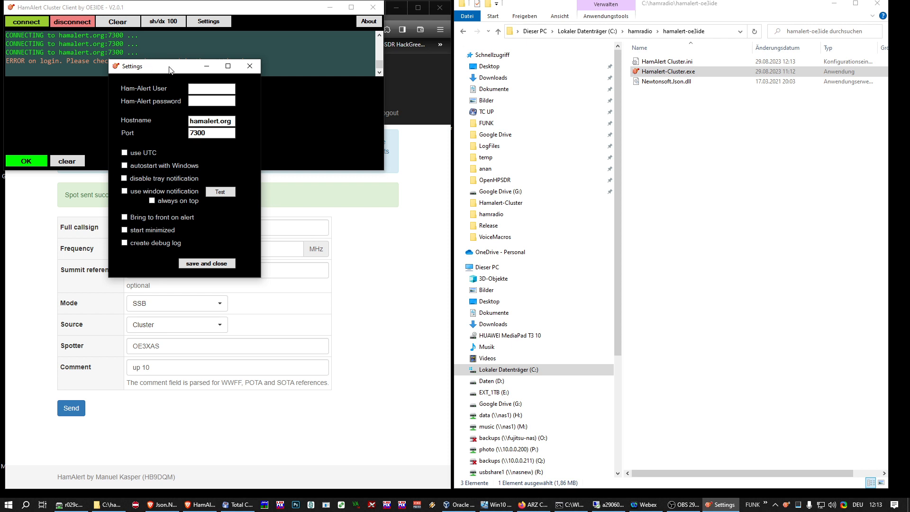
drag(170, 66, 212, 91)
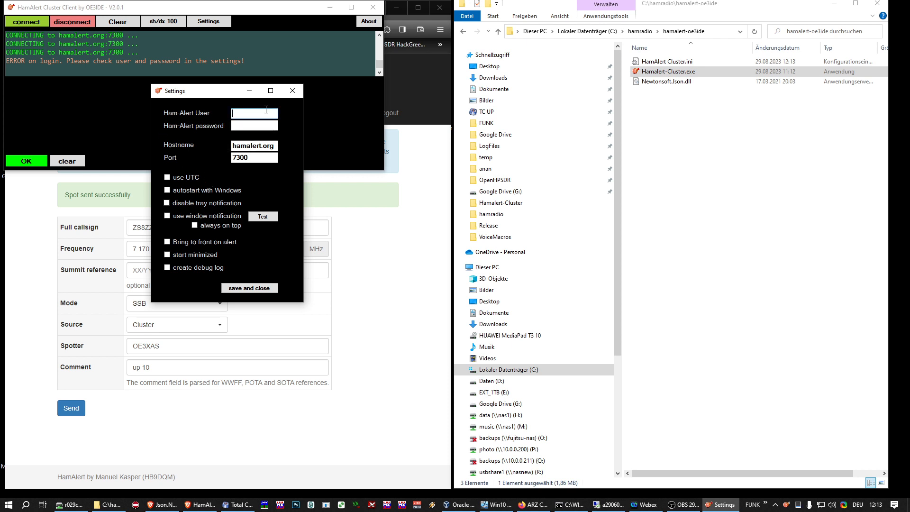
text(oe3ide)
text(********)
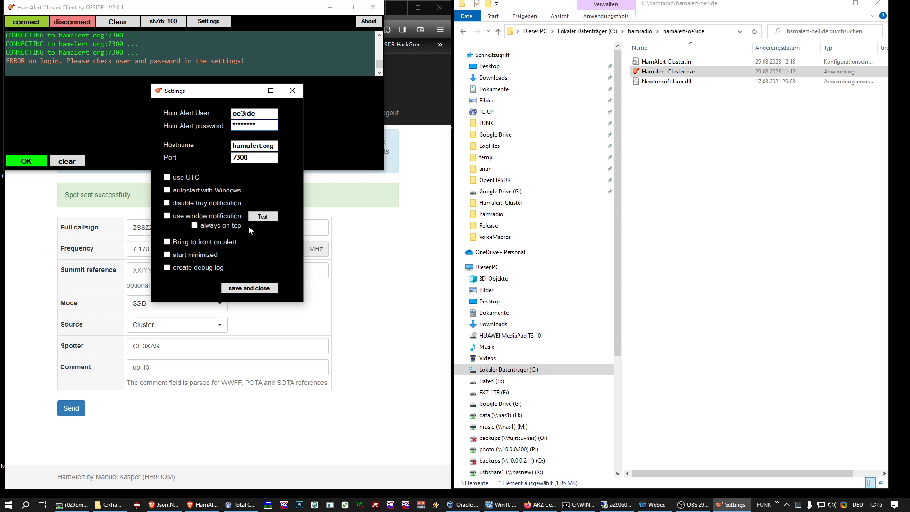
click(263, 217)
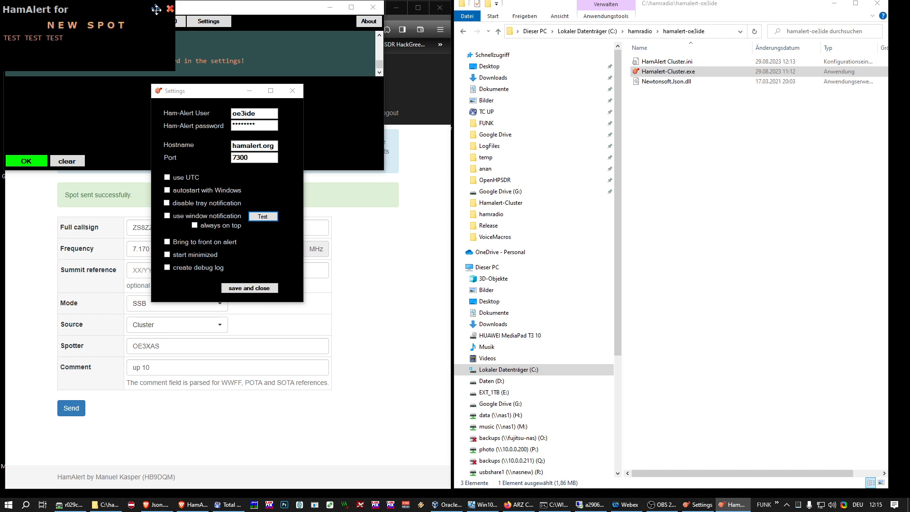
drag(158, 8, 581, 119)
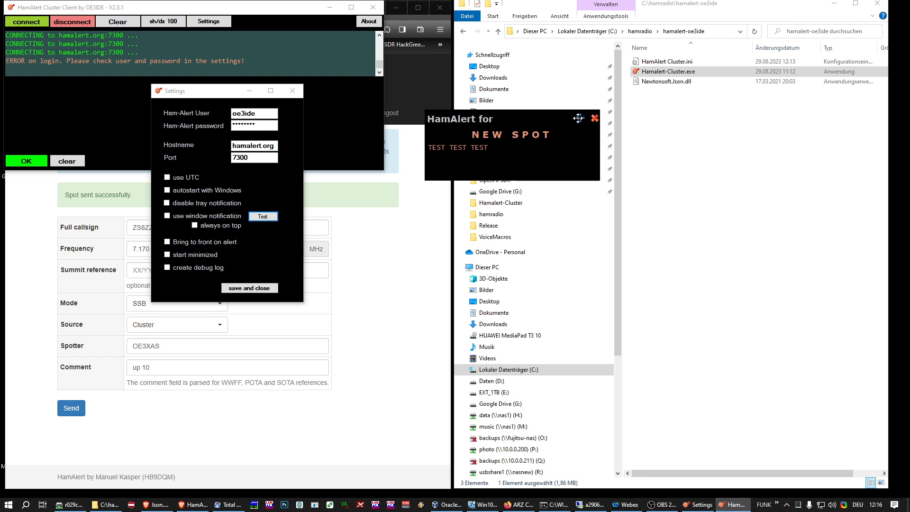
drag(579, 118, 585, 94)
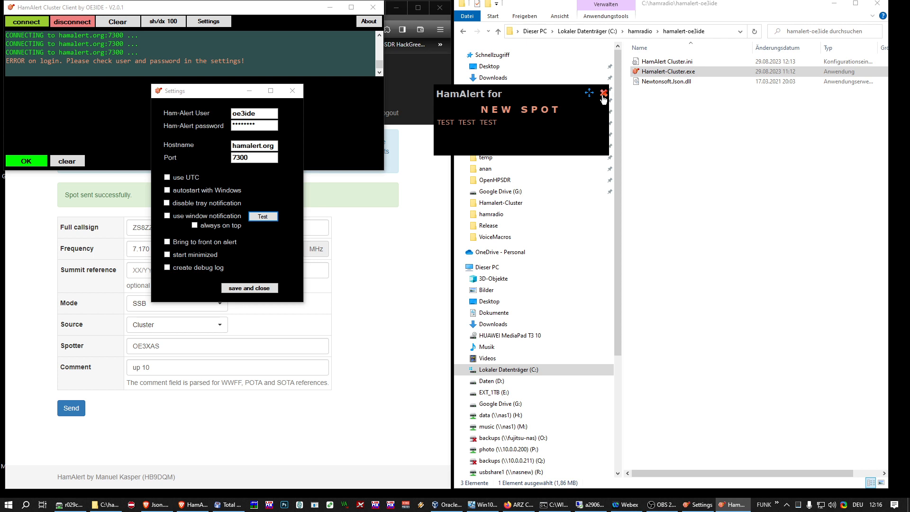
click(603, 93)
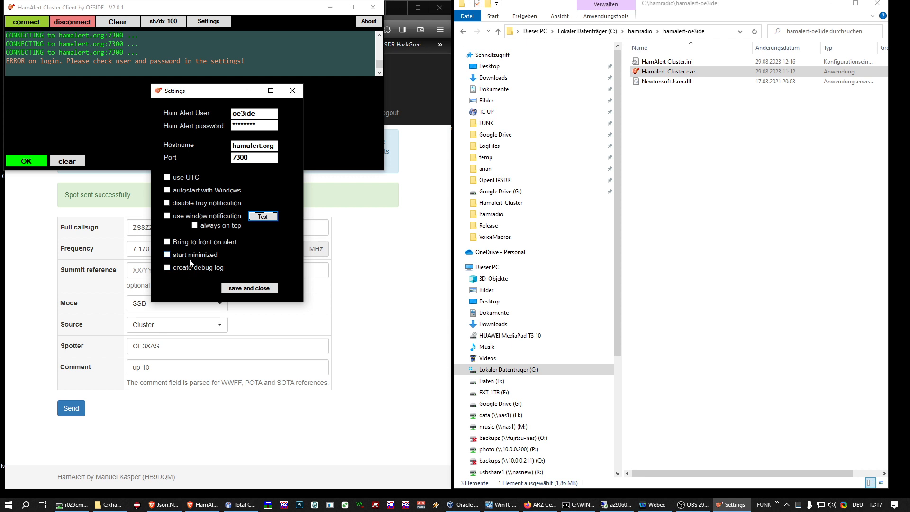
Enable window notifications kept always on top, save, and accept the client restart.
click(166, 216)
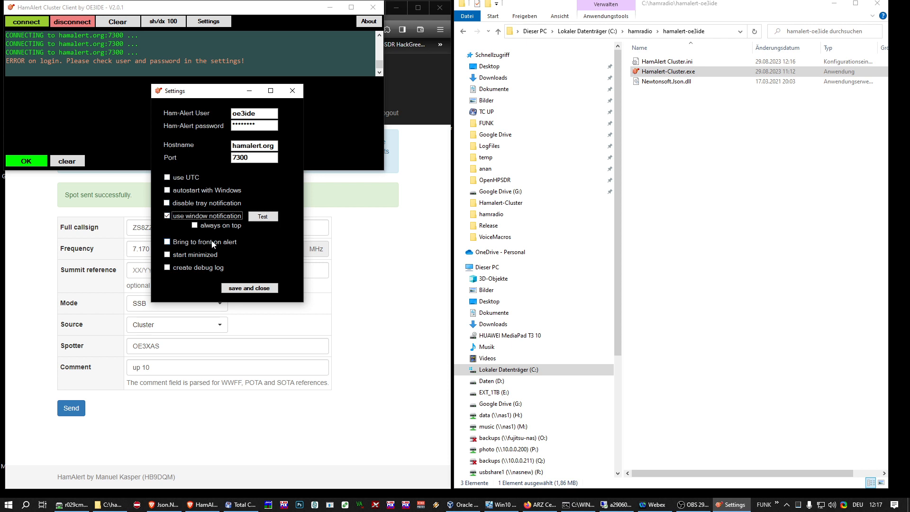
click(196, 226)
click(267, 289)
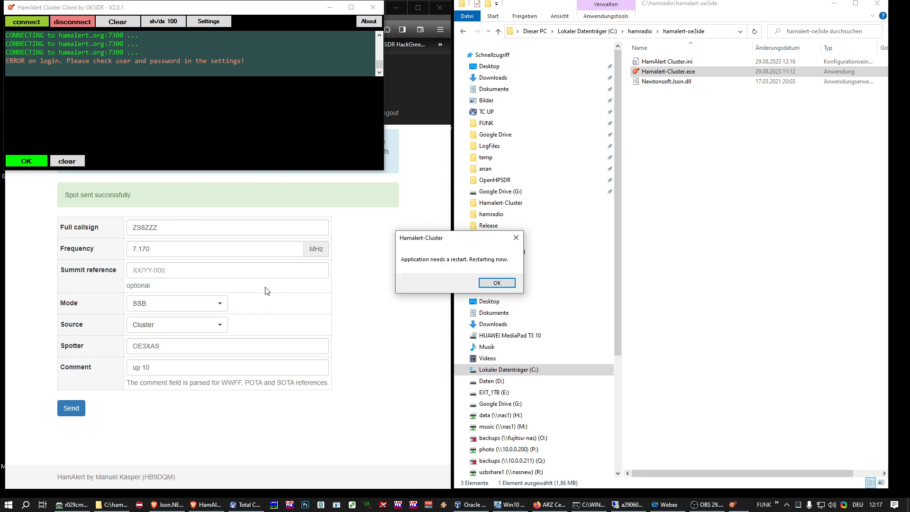
click(496, 283)
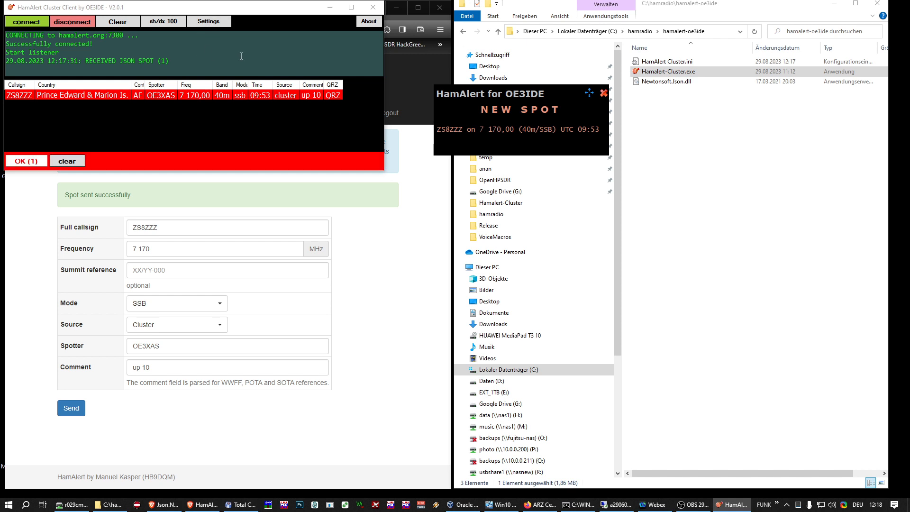
Open the About dialog from the client toolbar to see version 2.0.1.
click(369, 23)
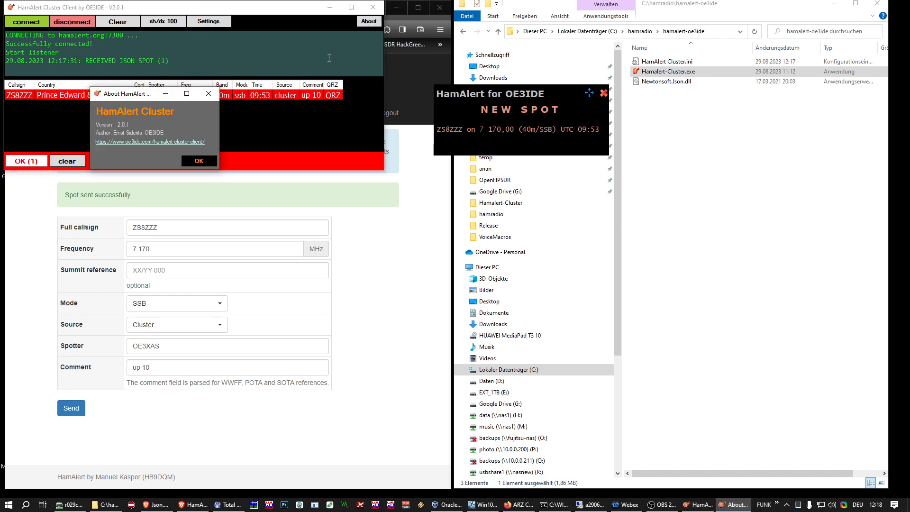
Close the About HamAlert Cluster dialog with OK.
click(199, 161)
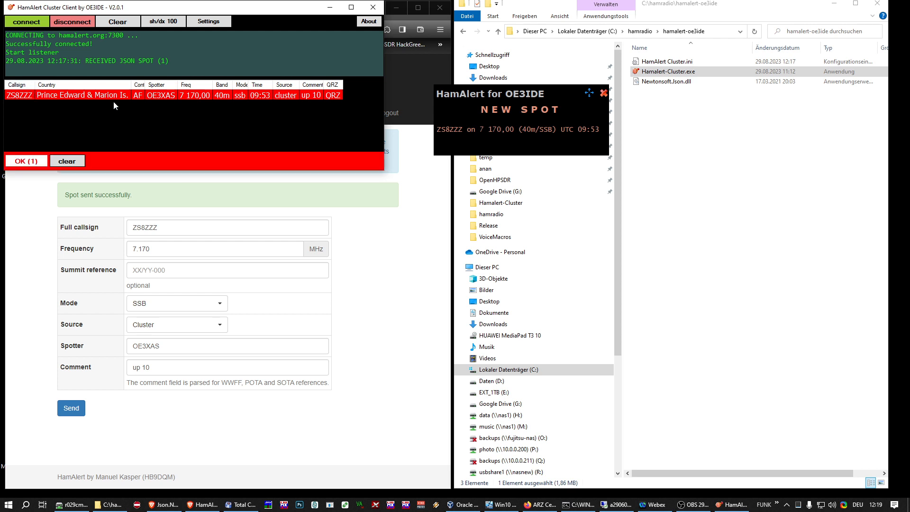
Acknowledge the new-spot alert for ZS8ZZZ on 7 170 kHz SSB.
click(36, 161)
Clear the remaining alert, move the cluster client aside, and minimize it.
click(34, 159)
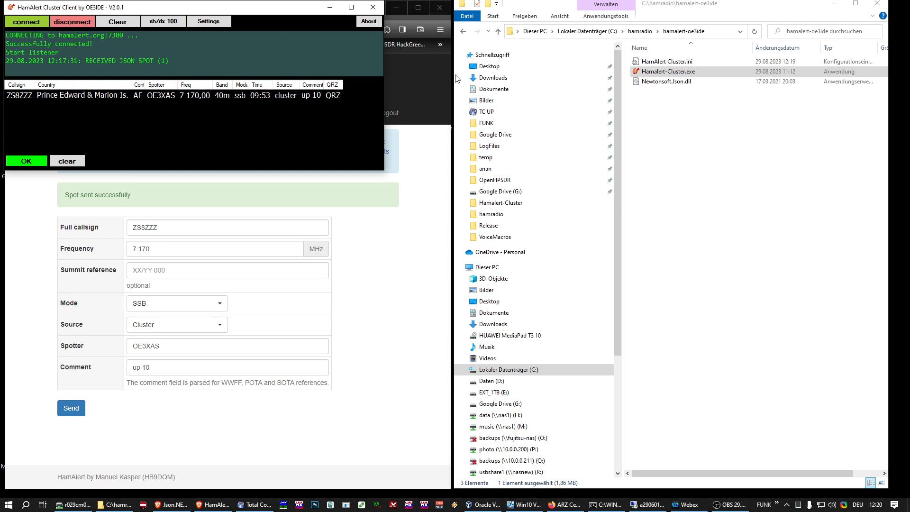
drag(98, 8, 588, 103)
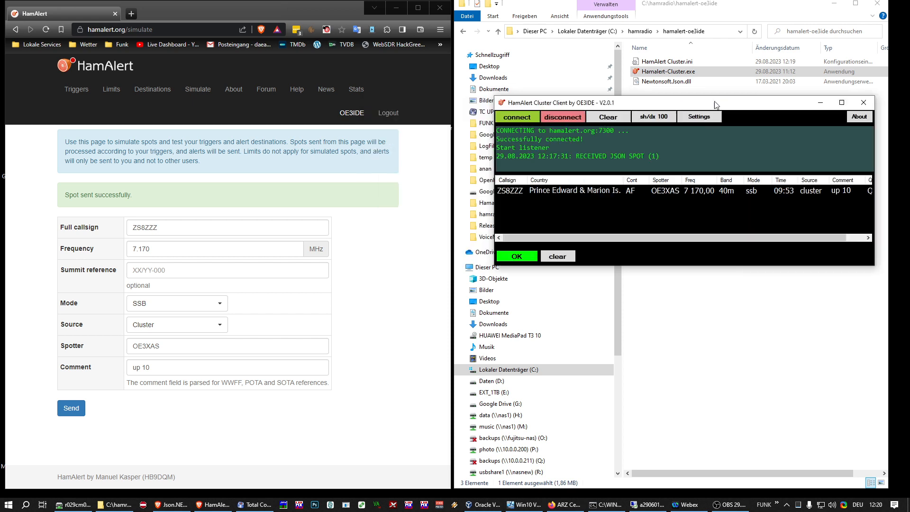
click(822, 103)
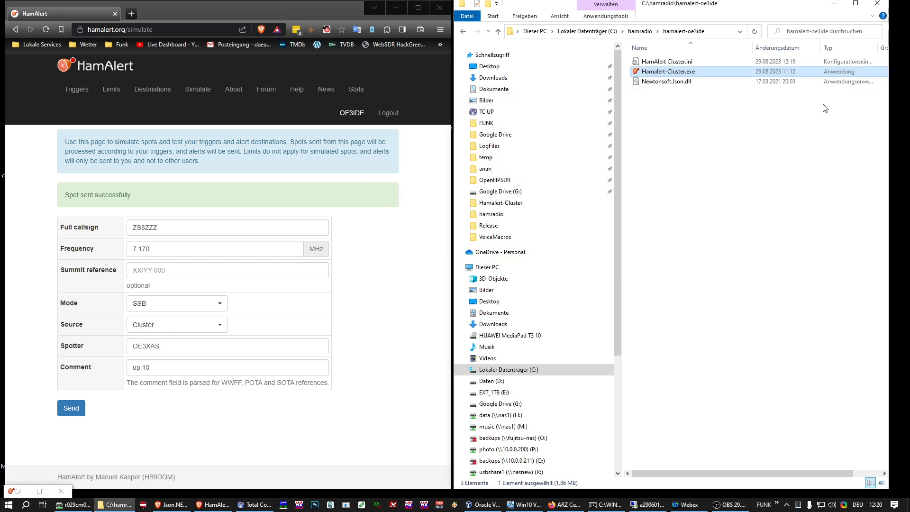
Reload the hamalert.org simulate page in the browser.
click(173, 18)
click(148, 30)
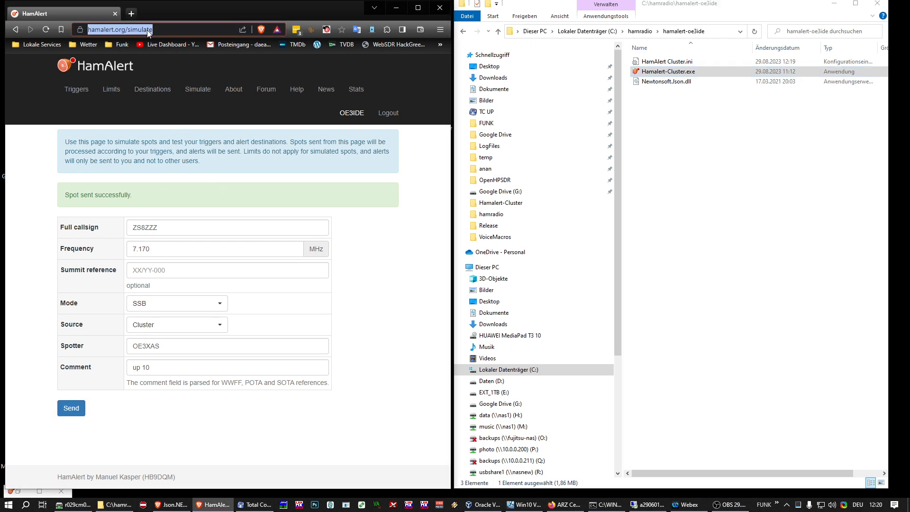
key(Return)
Enter the ZS8 callsign, frequency 14.200, mode SSB and source Cluster on the simulate form.
click(152, 195)
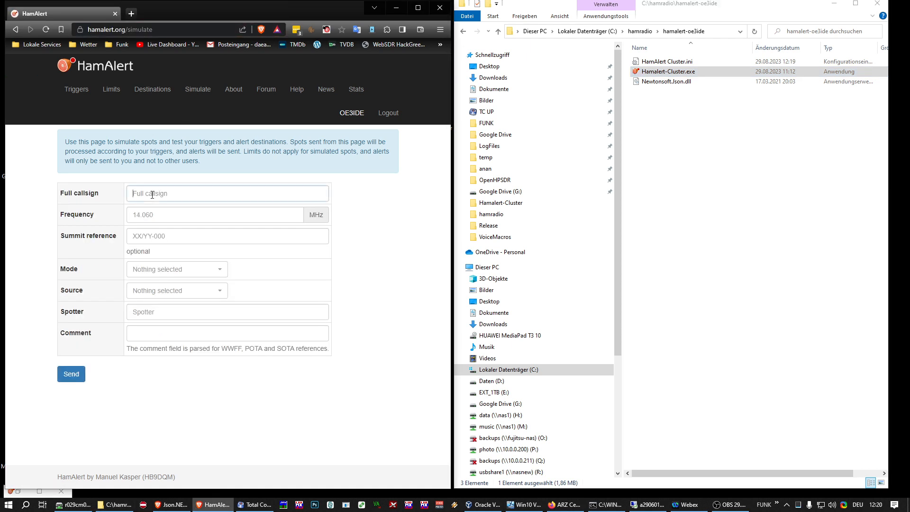
text(ZS)
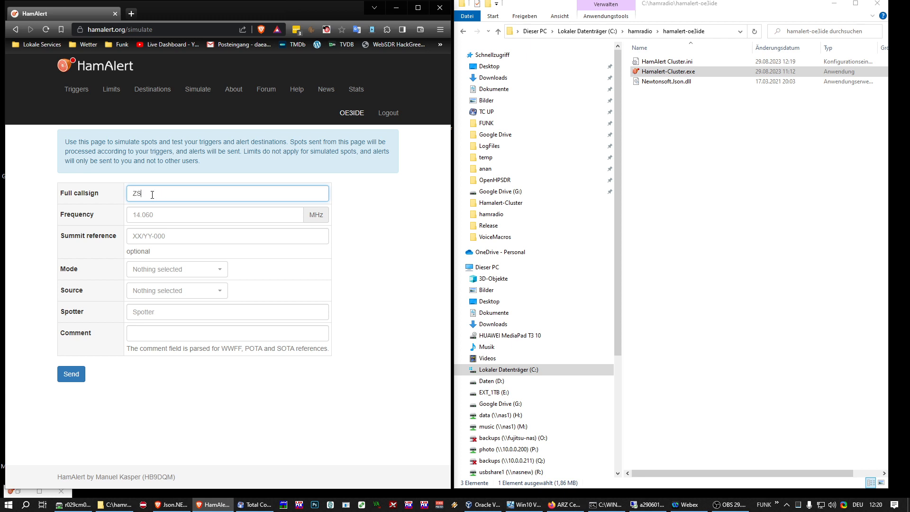
text(8GBG)
key(Tab)
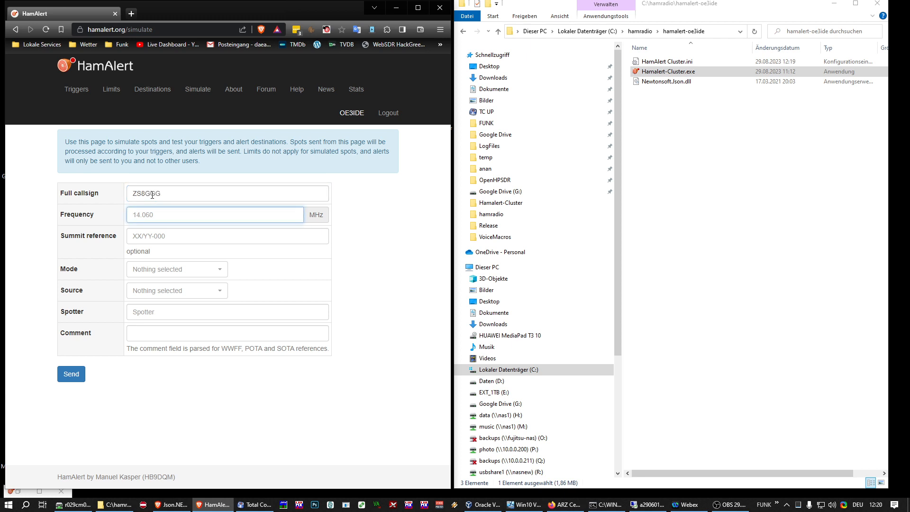
text(7)
key(BackSpace)
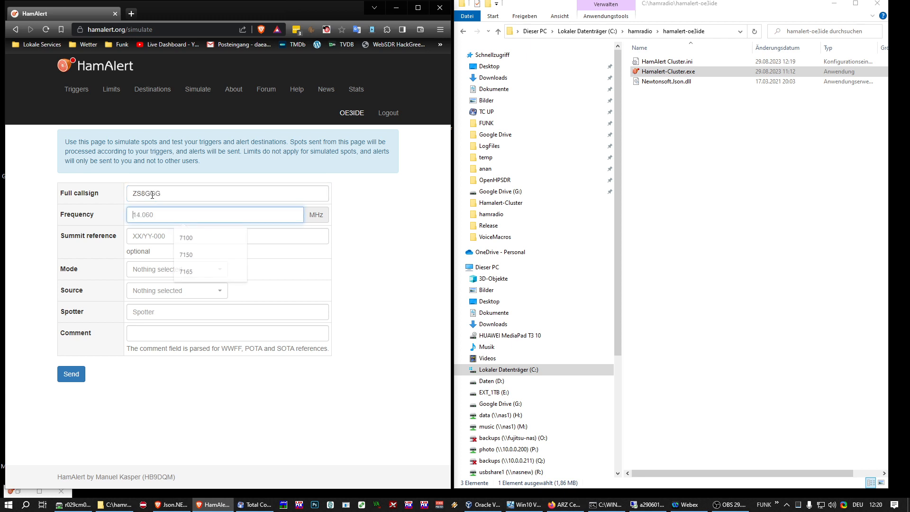
text(14.200)
key(Tab)
key(Tab)
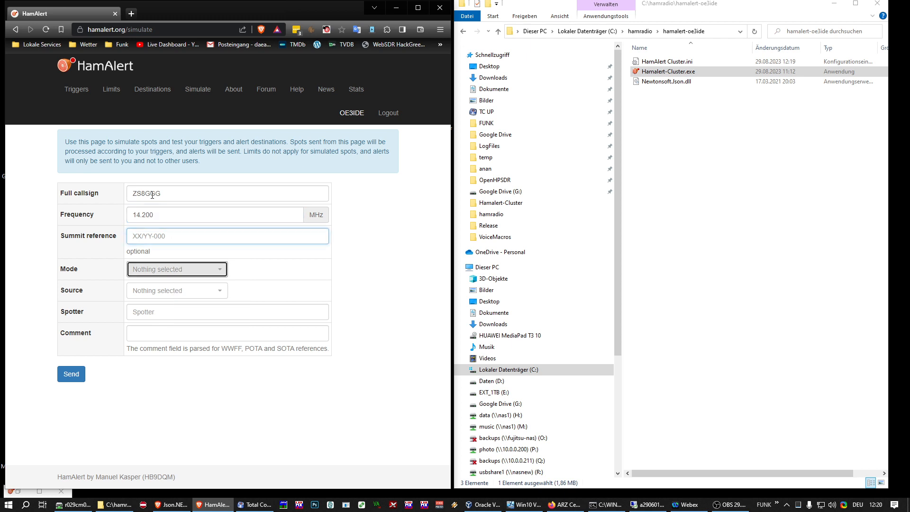
text(ssb)
key(Return)
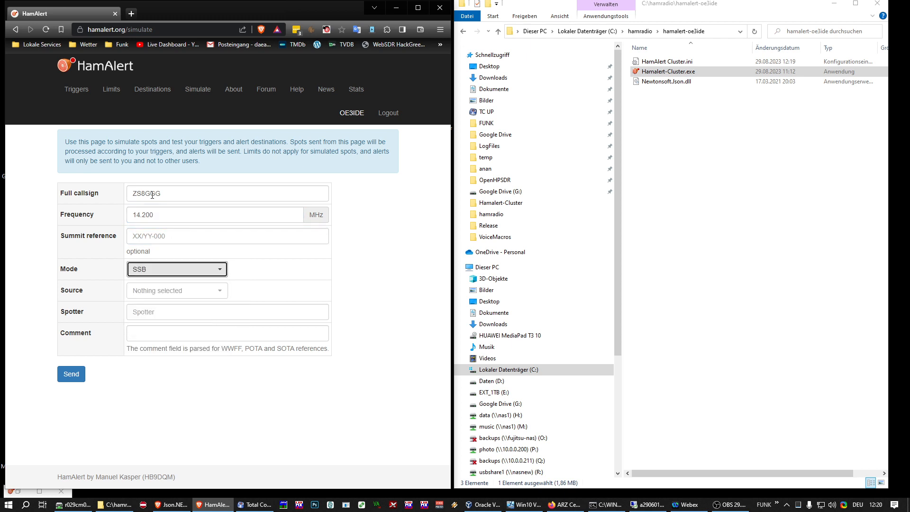
key(Tab)
key(Down)
text(clust)
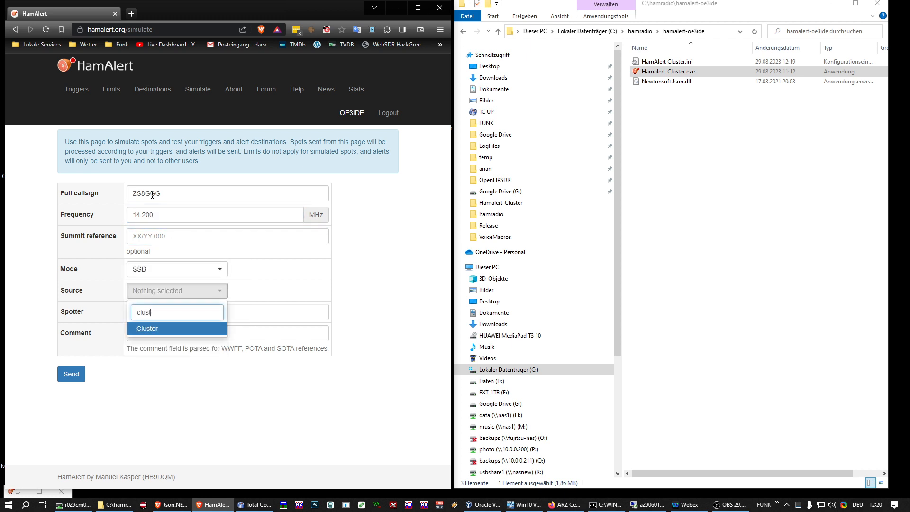
key(Return)
Fill in the spotter callsign and the comment 'up 5-10'.
key(Tab)
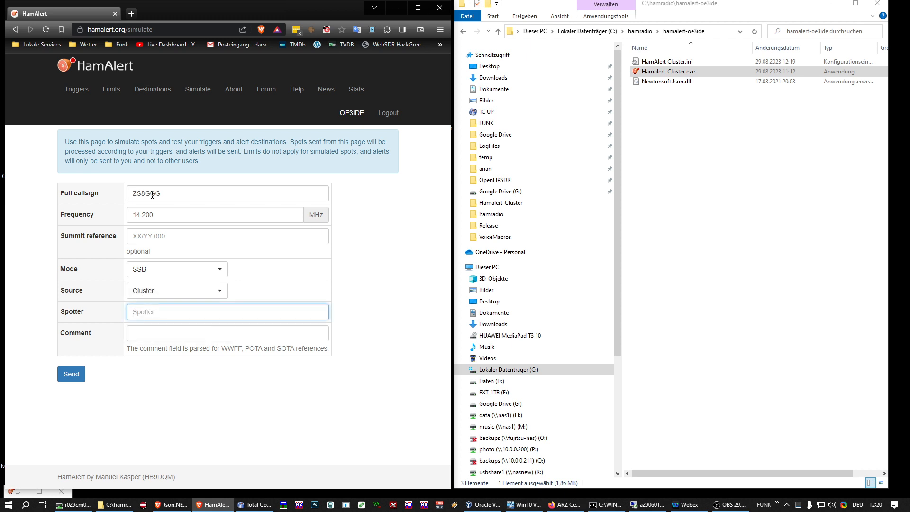
text(OE3XAS)
key(Tab)
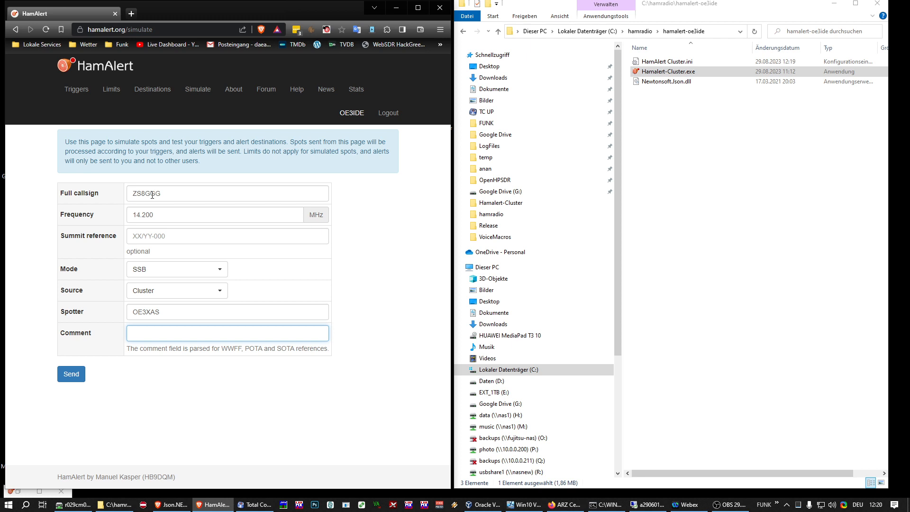
text(up 5-10)
Send the simulated 14.200 MHz spot and dismiss the resulting 20m/SSB new-spot alert.
click(74, 375)
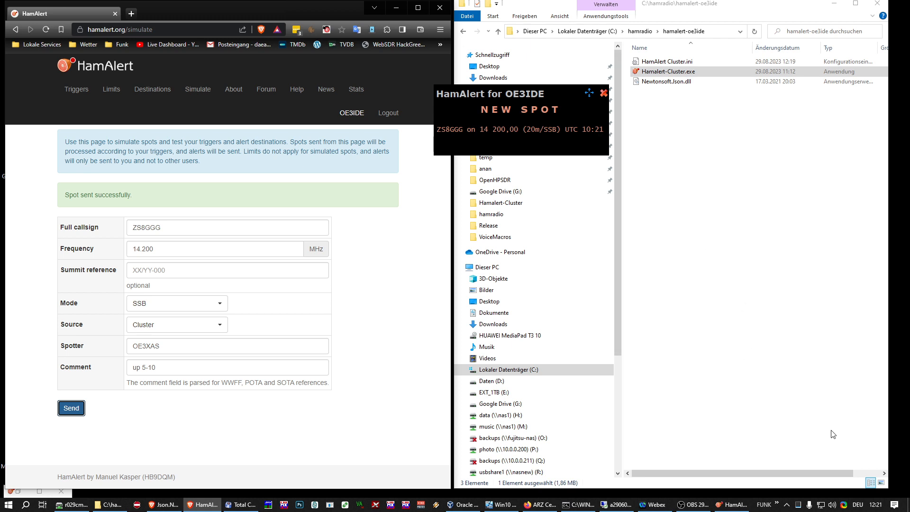
click(603, 93)
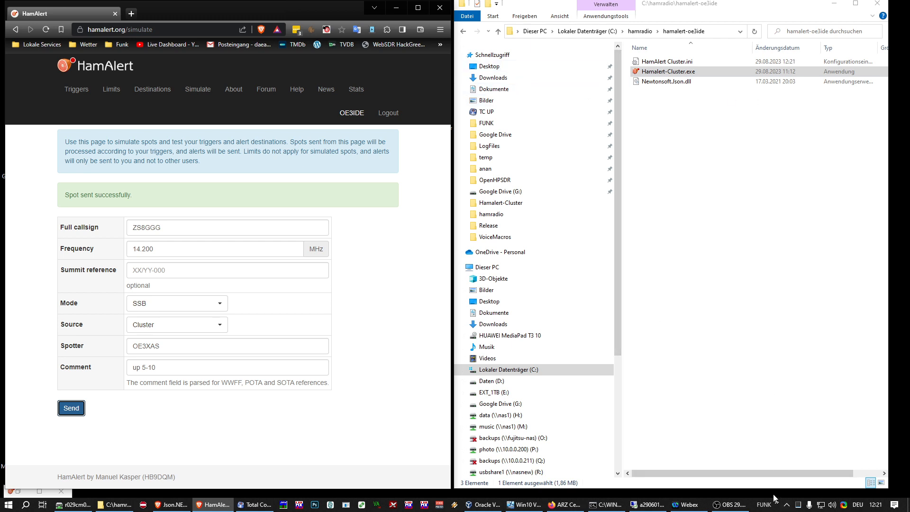
click(787, 505)
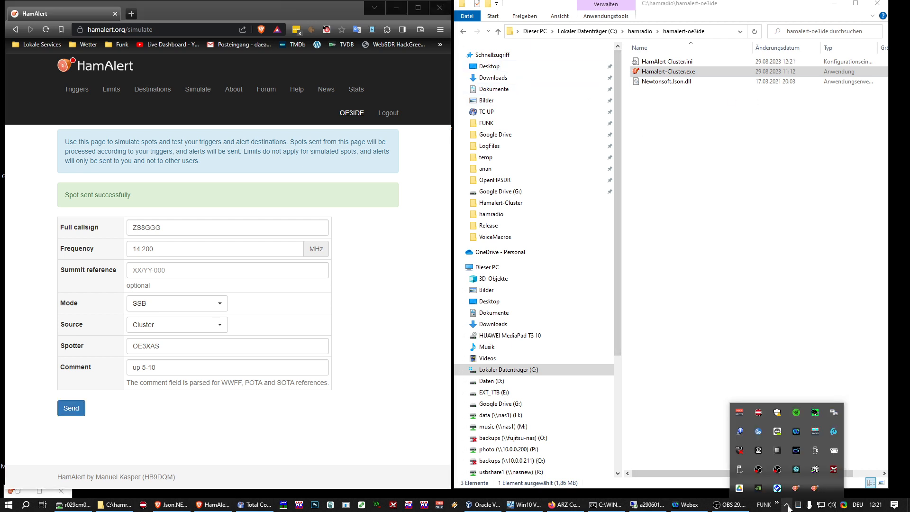
Restore the HamAlert Cluster Client window from the tray overflow icon.
click(796, 489)
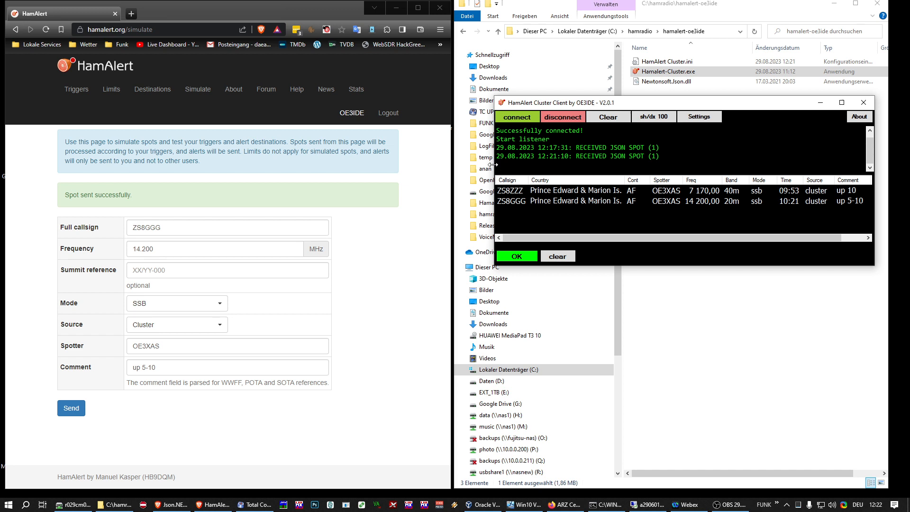
Drag the client window's left edge outward until the QRZ column appears.
drag(495, 166, 467, 165)
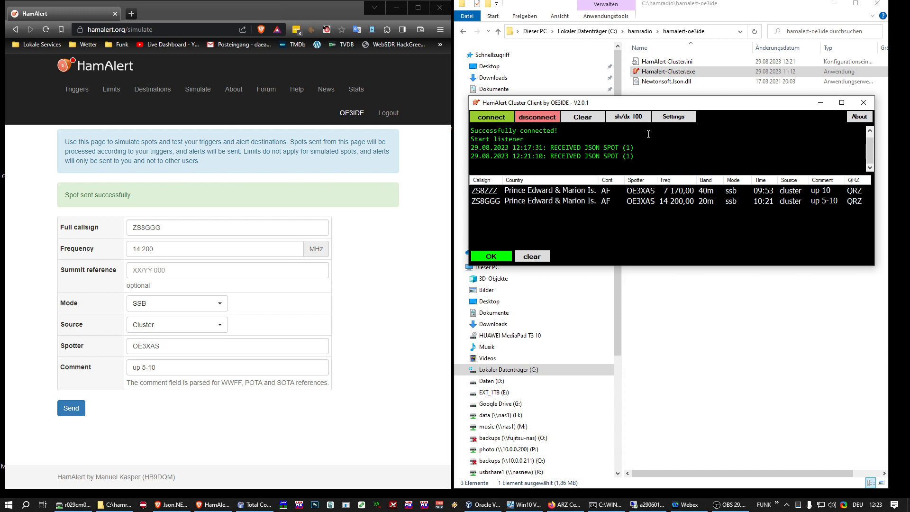
Turn on the 'use UTC' option in the client settings so spot times show in UTC.
click(673, 116)
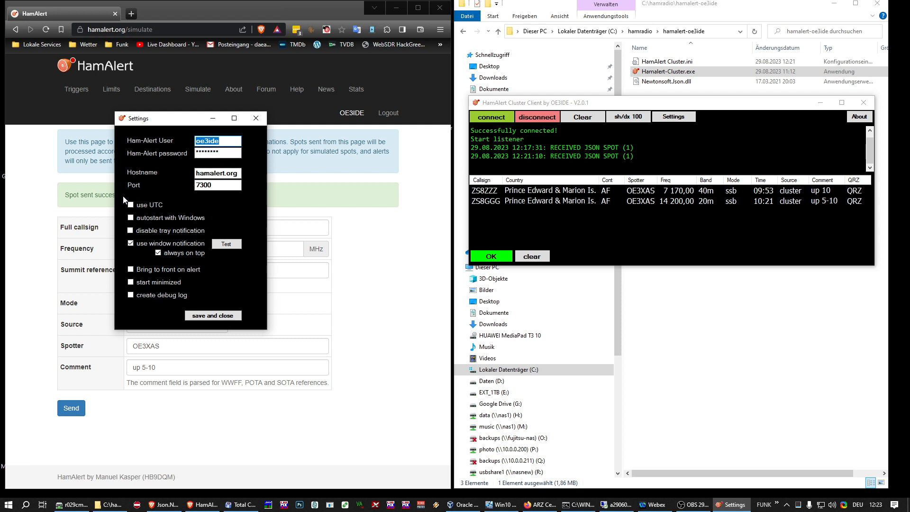
click(131, 204)
Save the settings, confirm the restart notice, and dismiss the NEW SPOT alert.
click(207, 315)
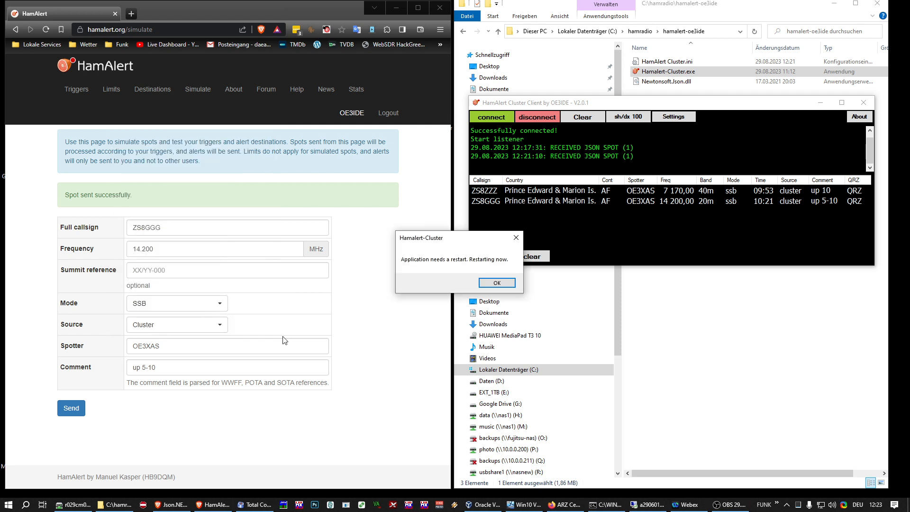
click(497, 282)
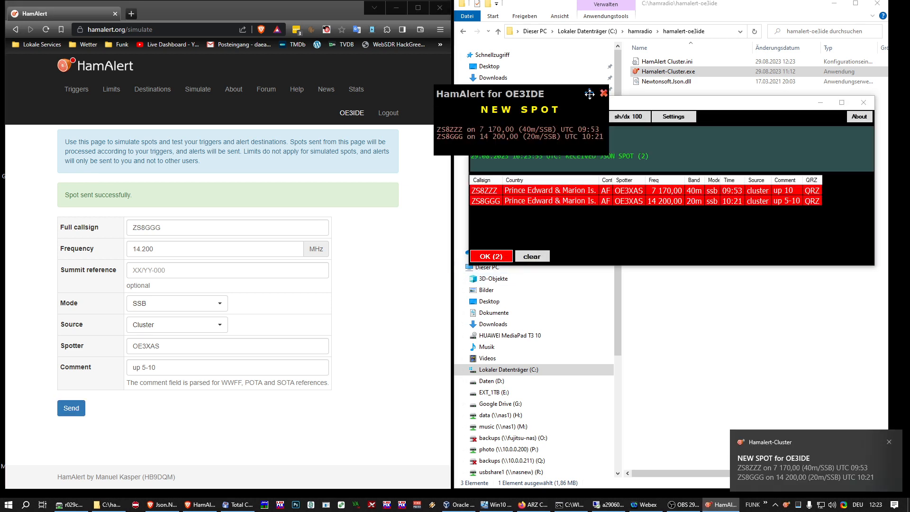
click(603, 94)
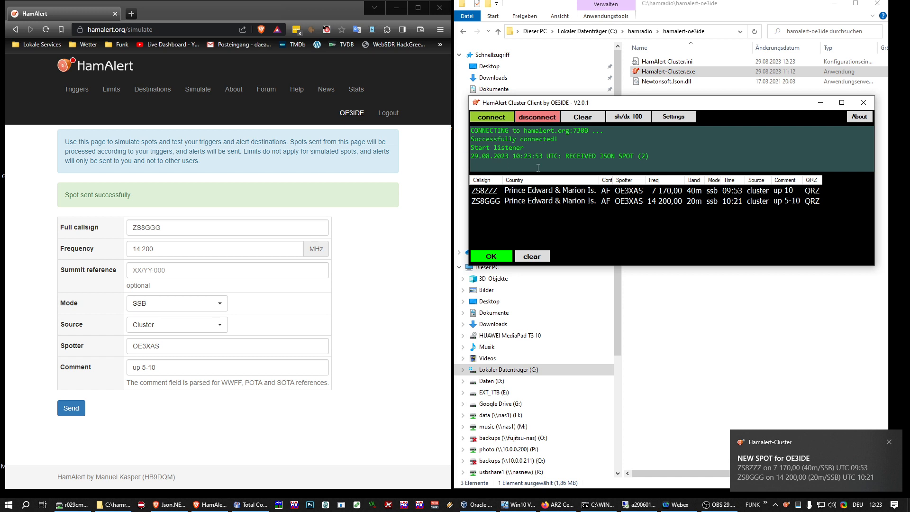